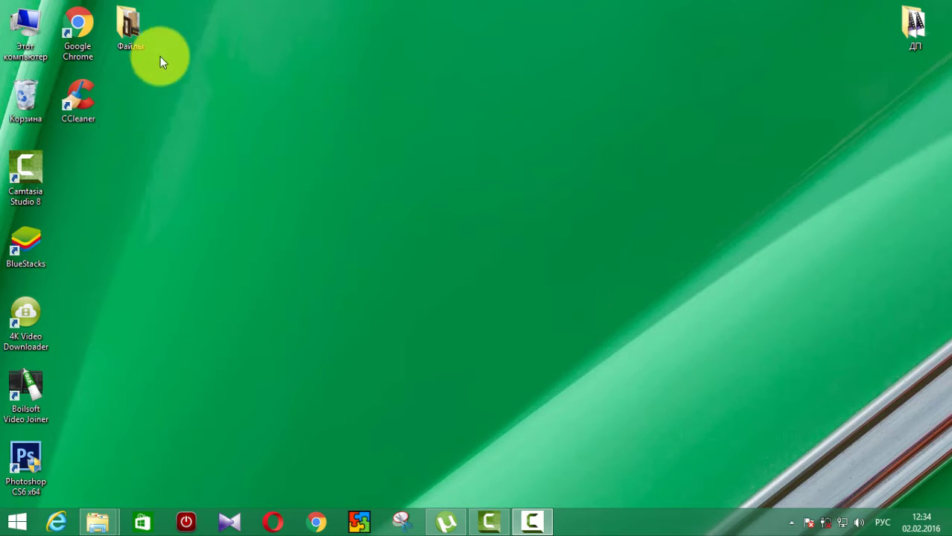
# Step: Launch Google Chrome from its desktop shortcut
pyautogui.click(80, 32)
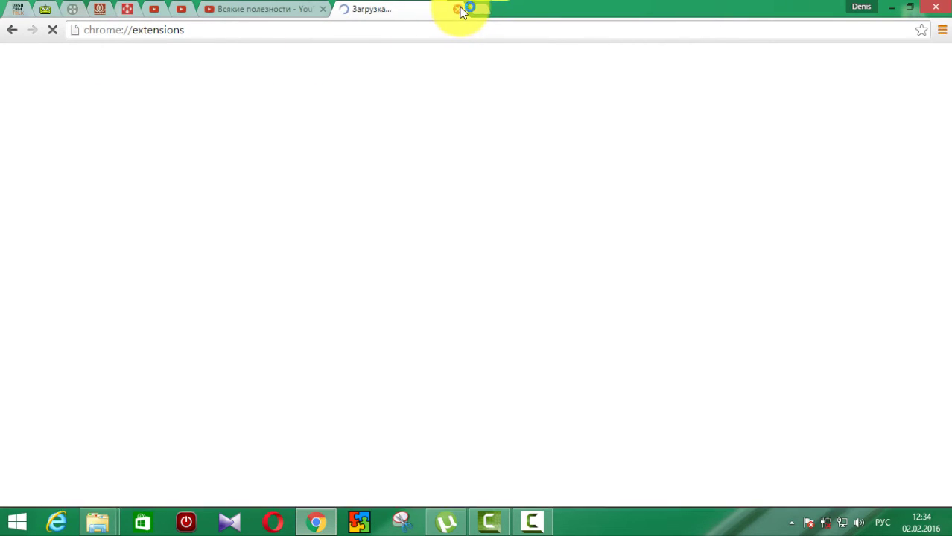
# Step: Close the Extensions tab and run a Google search for 'vkopt' in a new tab
pyautogui.click(457, 9)
pyautogui.click(339, 9)
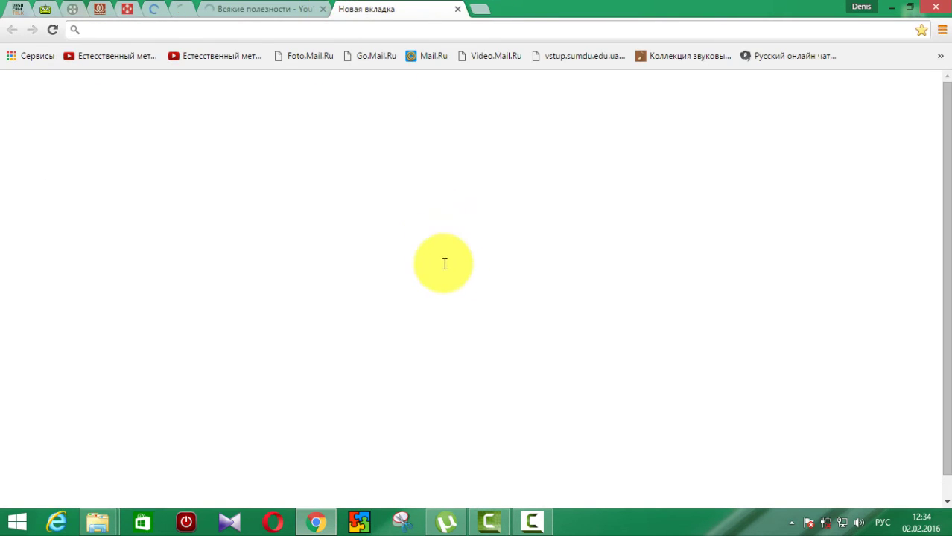
pyautogui.click(420, 274)
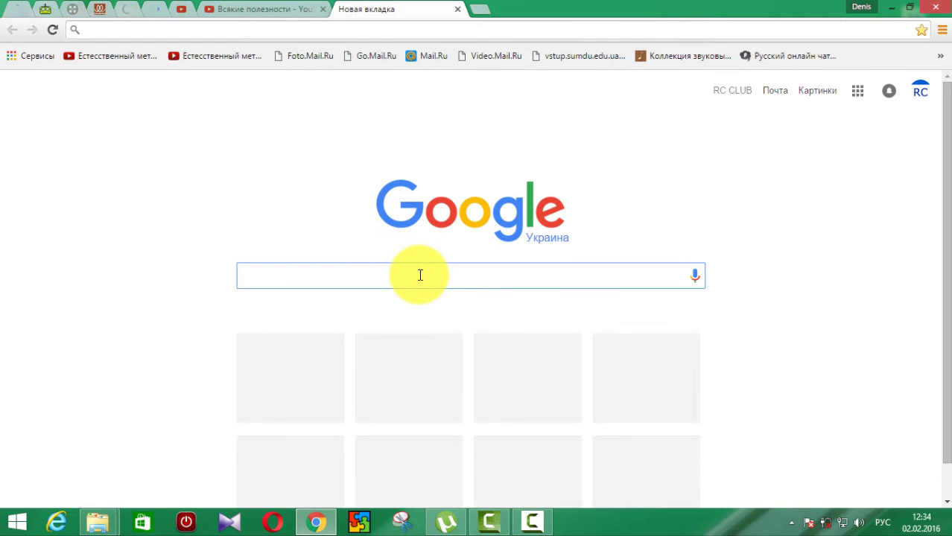
pyautogui.write('vkopt')
pyautogui.press('Return')
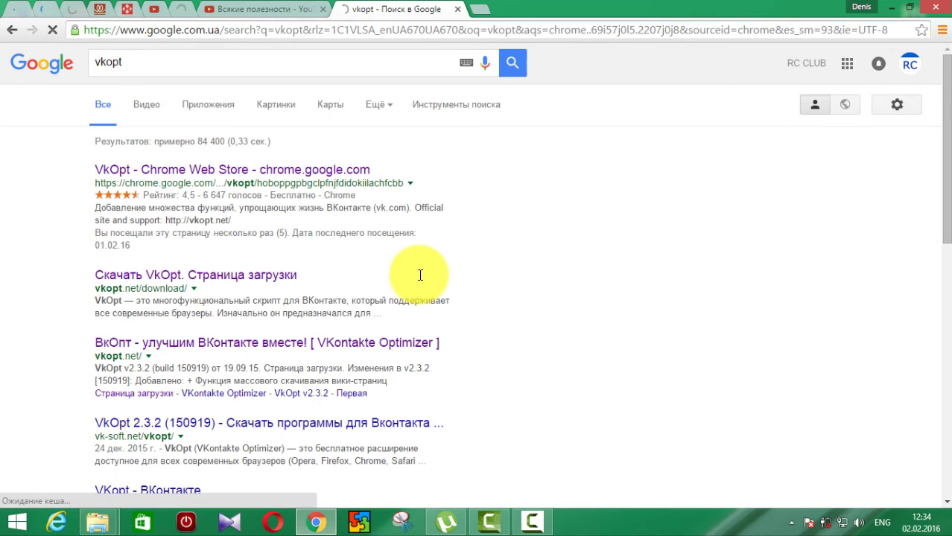
# Step: Install the VkOpt extension from its Chrome Web Store listing and close its details view
pyautogui.click(326, 175)
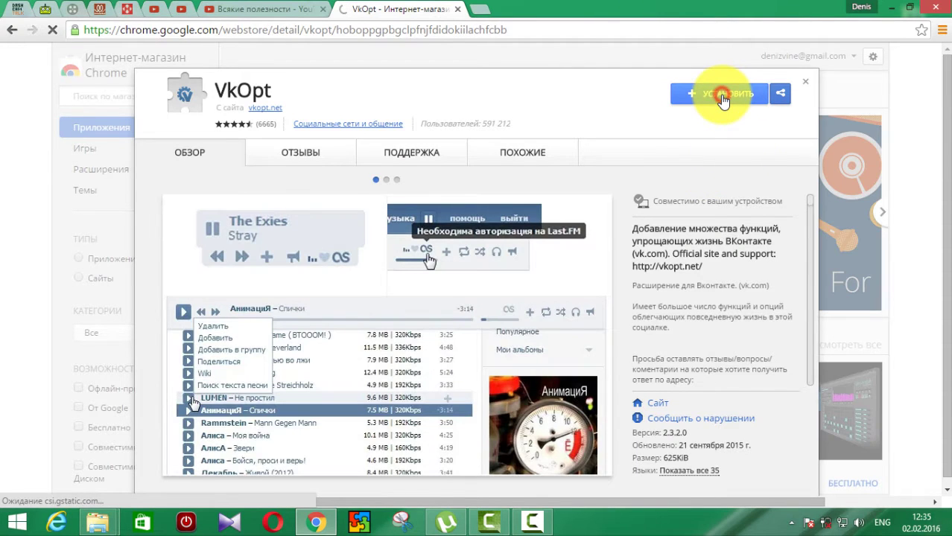
pyautogui.click(721, 96)
pyautogui.click(482, 136)
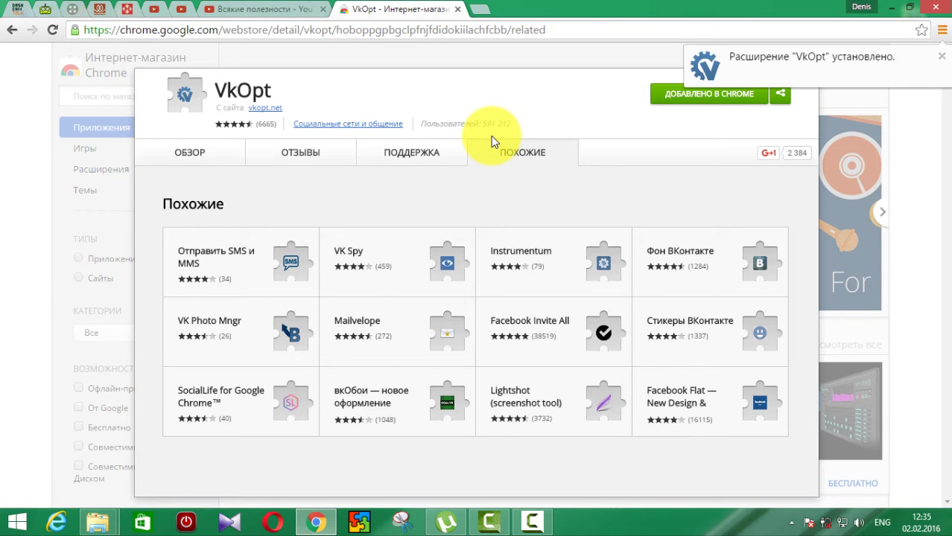
pyautogui.click(941, 56)
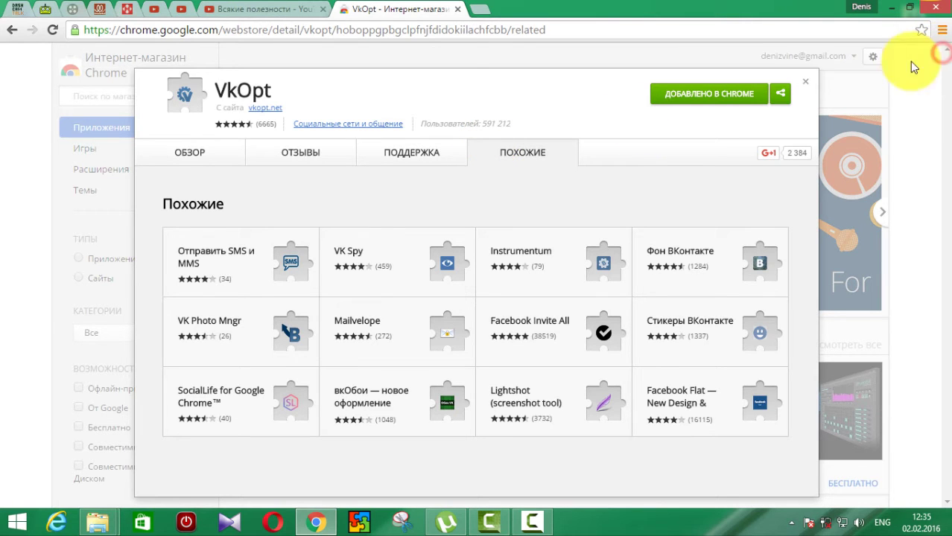
pyautogui.click(808, 85)
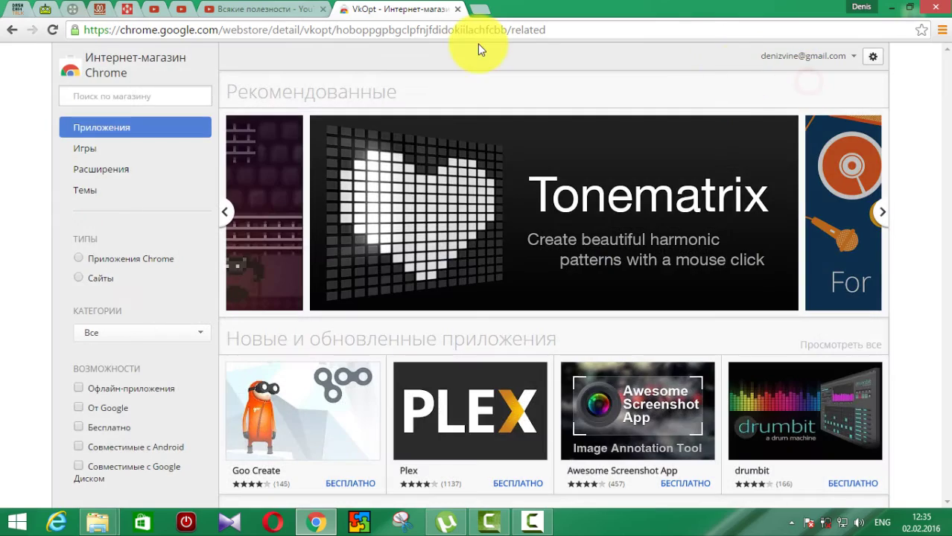
# Step: Load vk.com in a new tab, with VkOpt's additions visible on the news feed
pyautogui.click(480, 12)
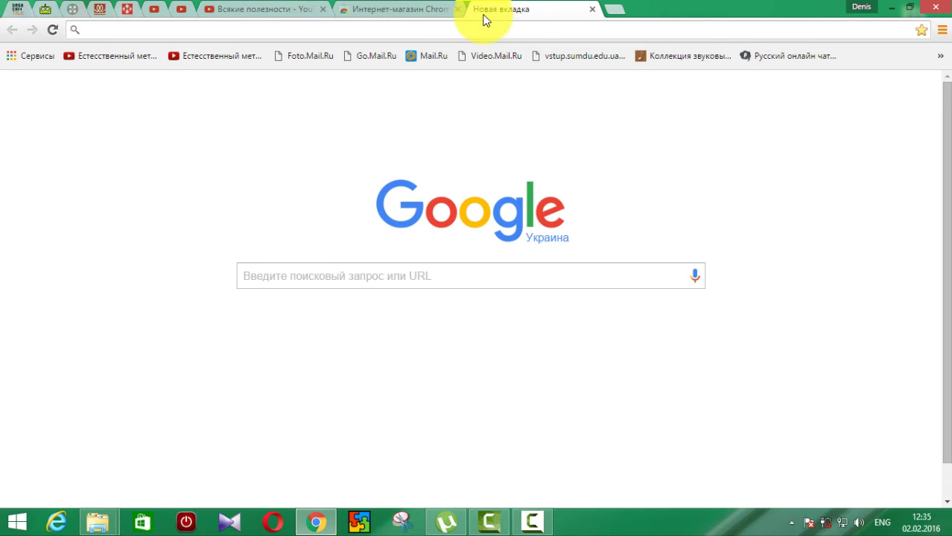
pyautogui.write('vk.com')
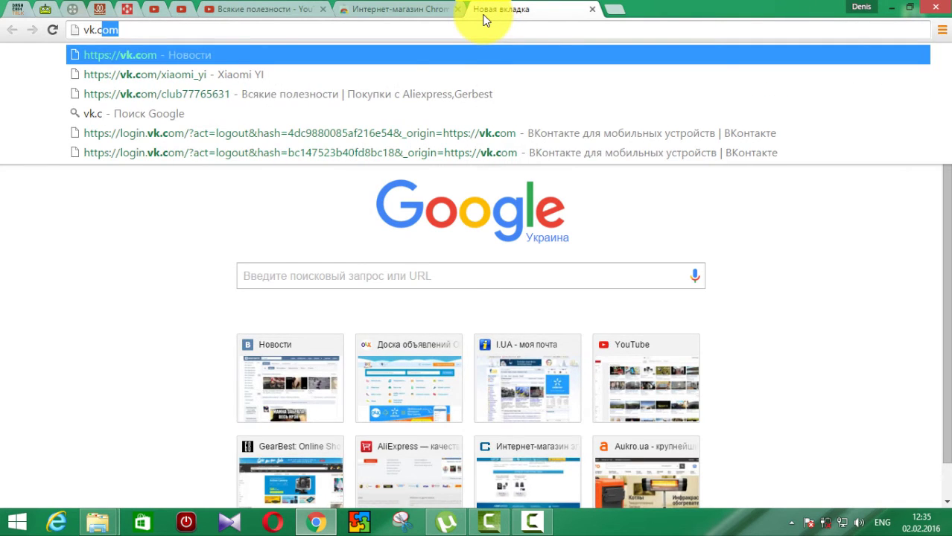
pyautogui.press('Return')
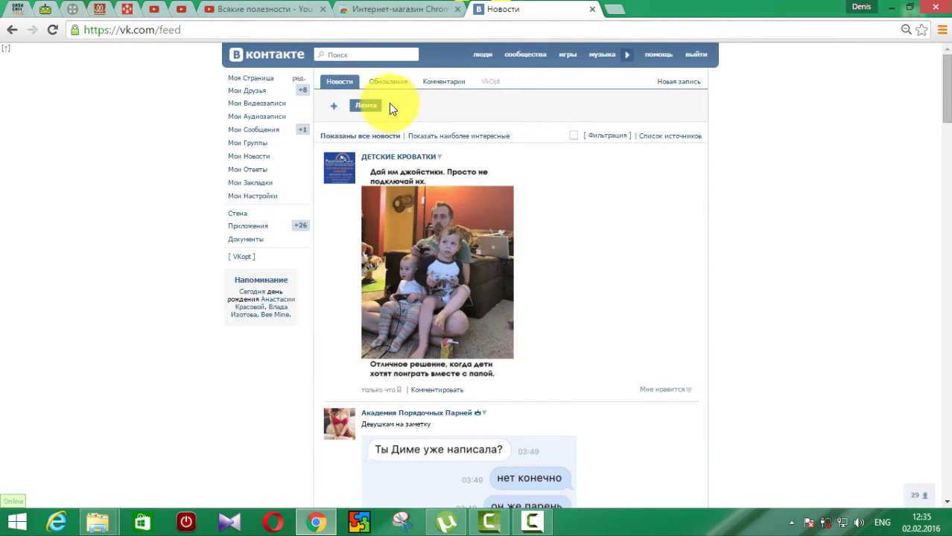
pyautogui.moveTo(241, 78)
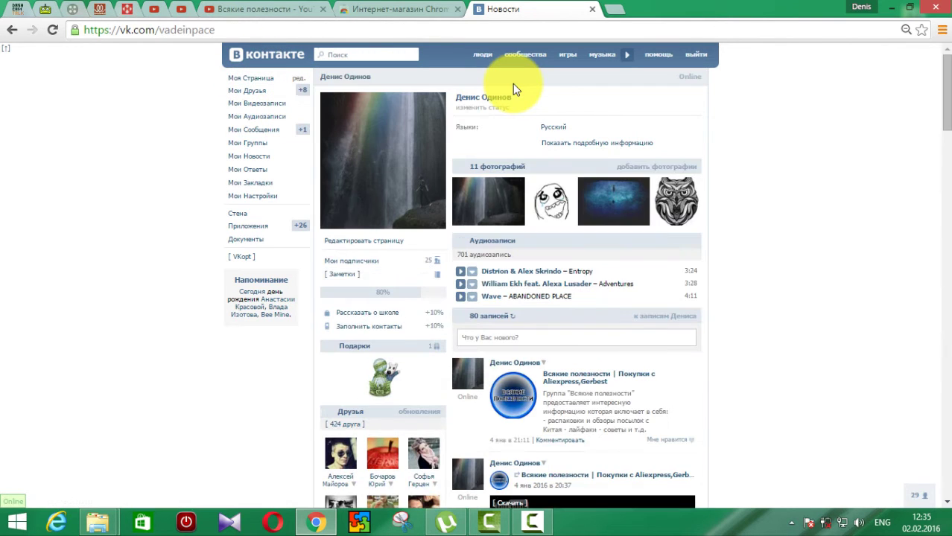
# Step: Open the profile photo and step through the album to photo 7 of 7
pyautogui.click(408, 158)
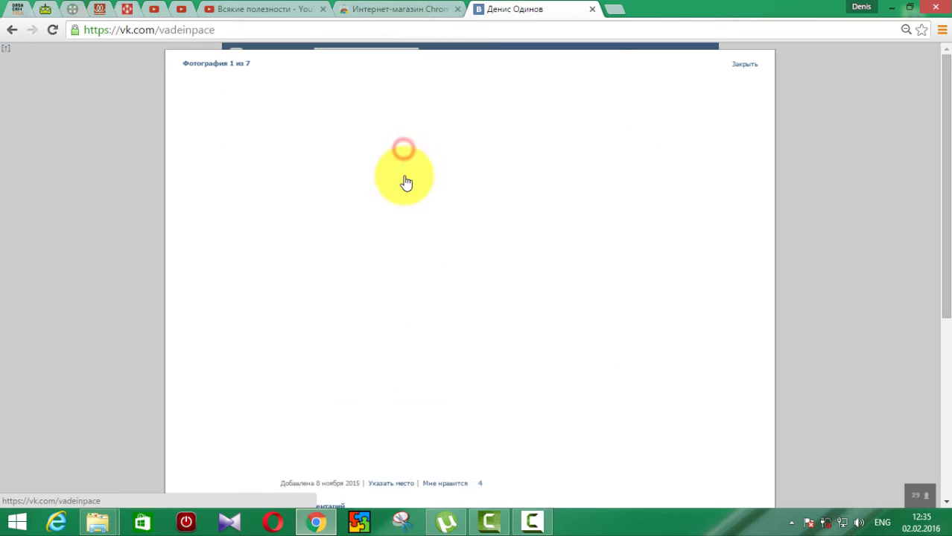
pyautogui.click(502, 333)
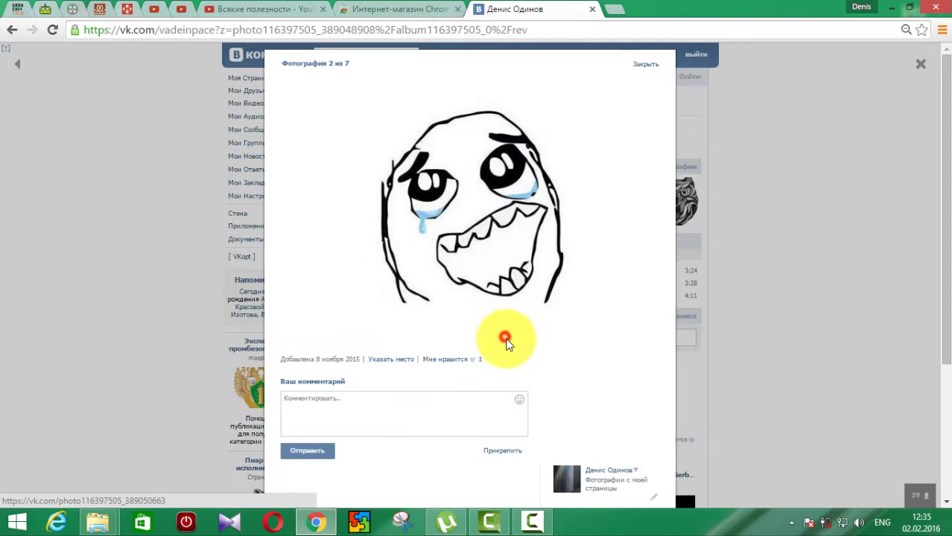
pyautogui.click(482, 299)
pyautogui.click(493, 322)
pyautogui.click(495, 325)
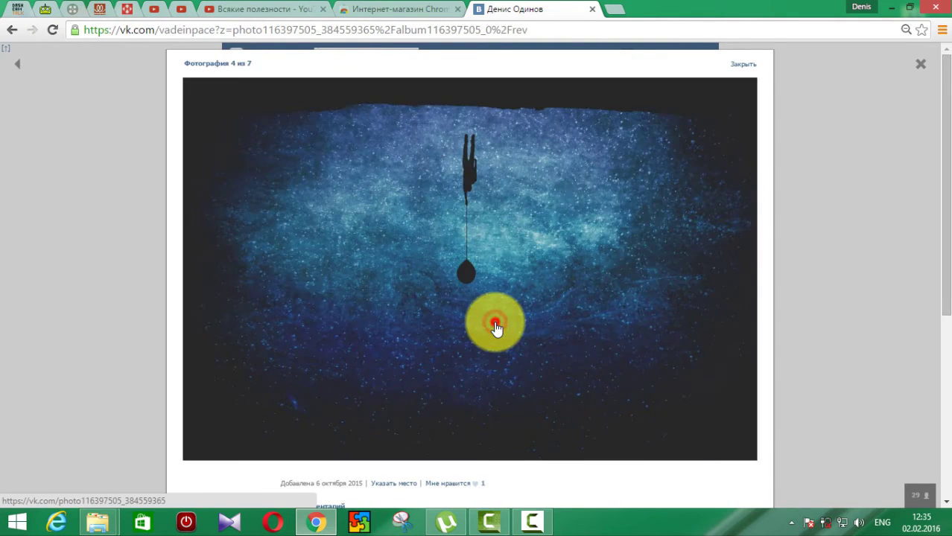
pyautogui.click(495, 328)
pyautogui.click(496, 328)
pyautogui.click(495, 323)
pyautogui.click(26, 329)
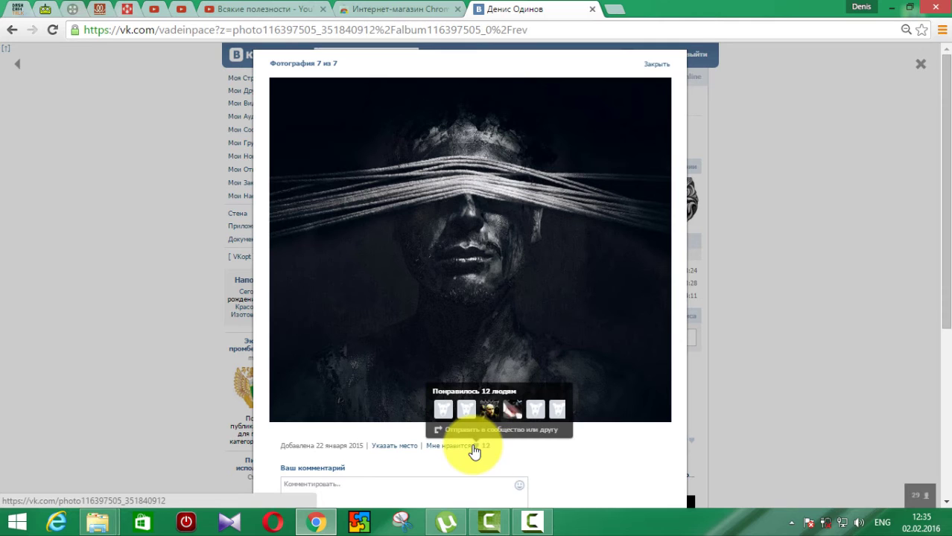
# Step: Scroll below the seventh photo to reveal its Действия actions list
pyautogui.scroll(-2, 573, 462)
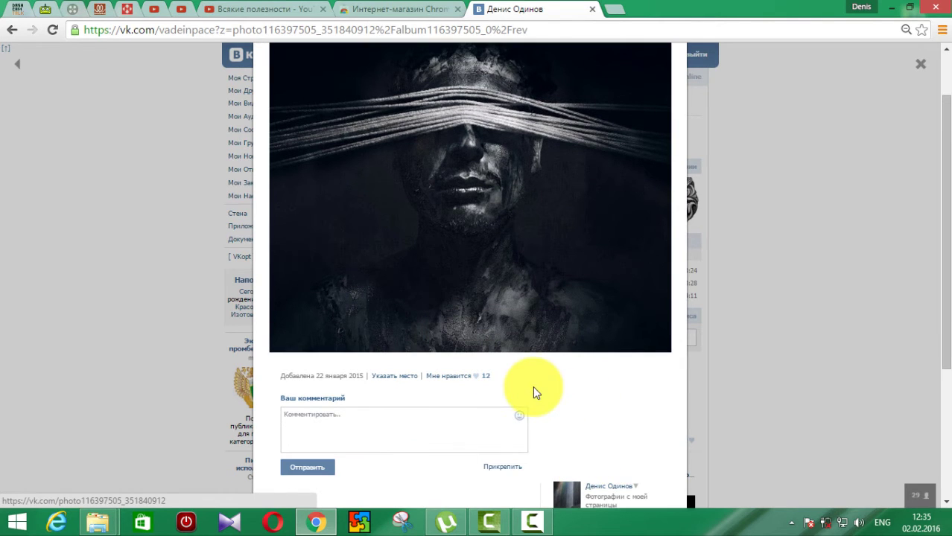
pyautogui.scroll(-2, 606, 402)
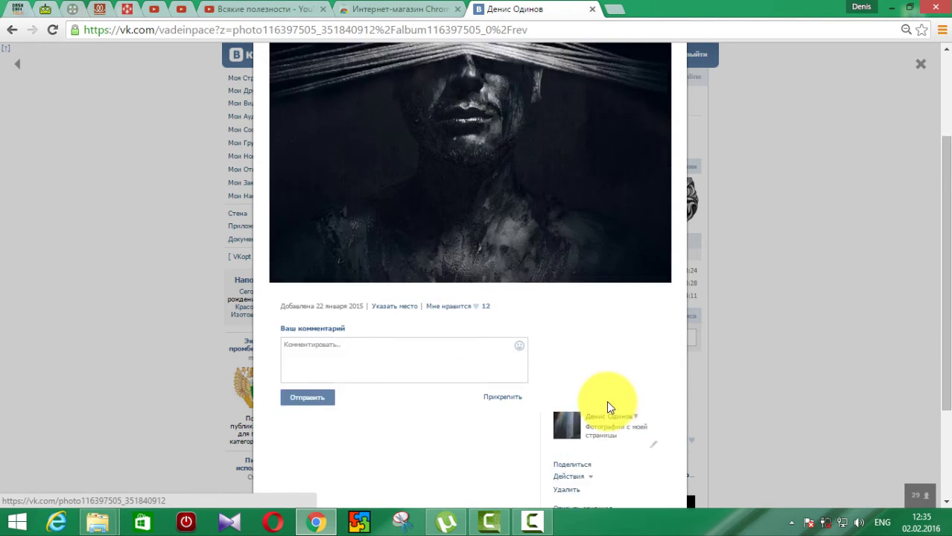
pyautogui.moveTo(572, 409)
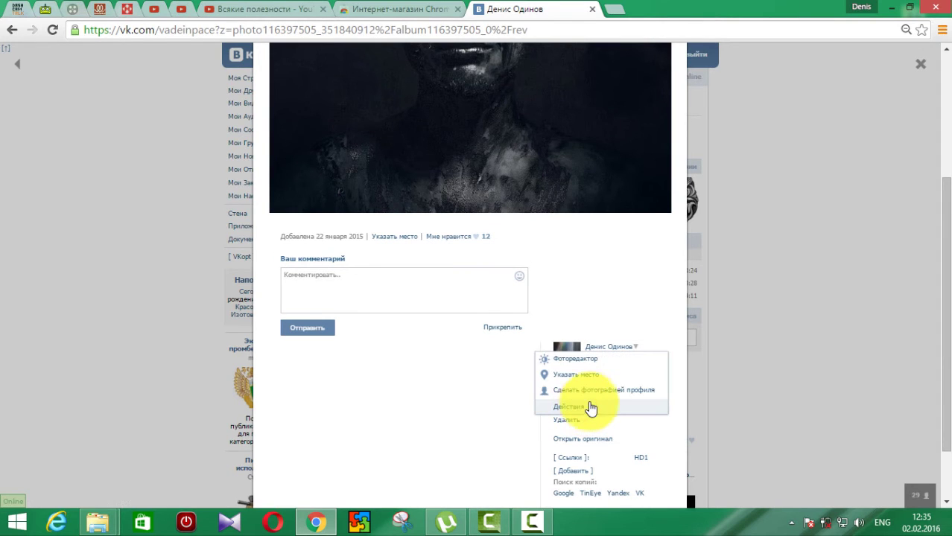
# Step: Replace photo 7 with the forest image iFcJkmBPENE through VkOpt's upload, skipping the photo editor
pyautogui.click(576, 359)
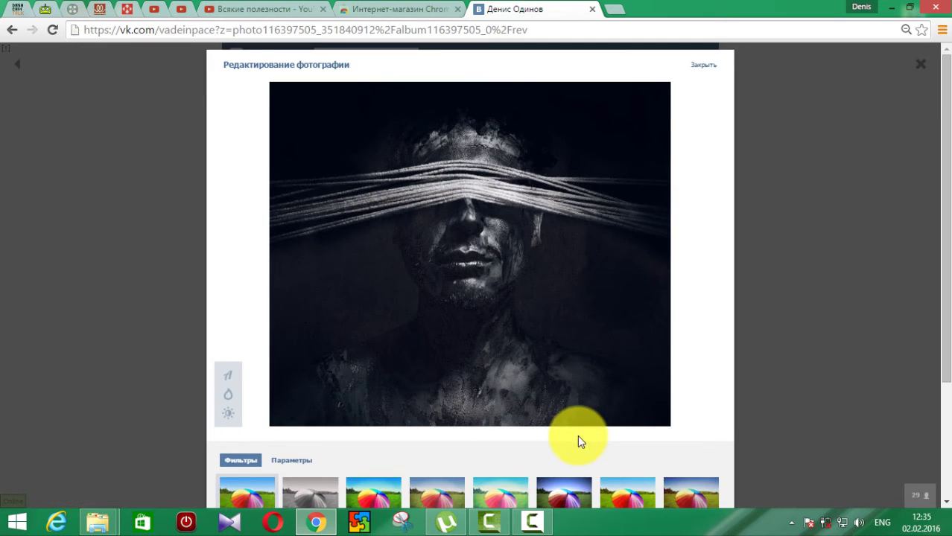
pyautogui.scroll(-1, 578, 438)
pyautogui.scroll(-1, 565, 387)
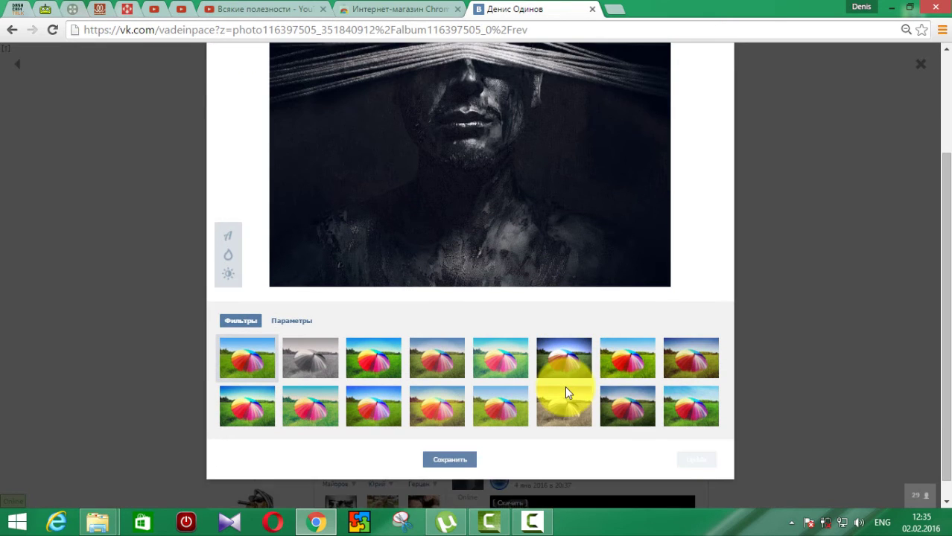
pyautogui.click(697, 463)
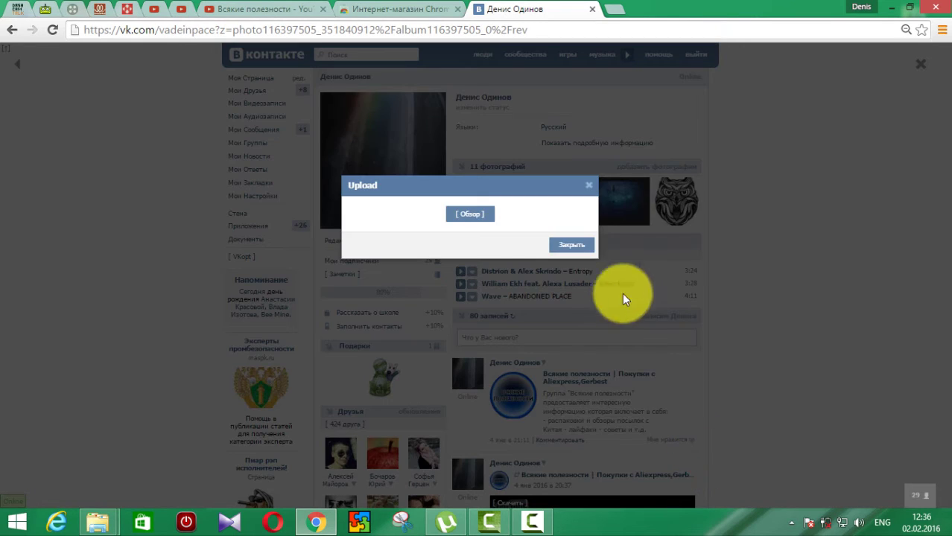
pyautogui.click(470, 216)
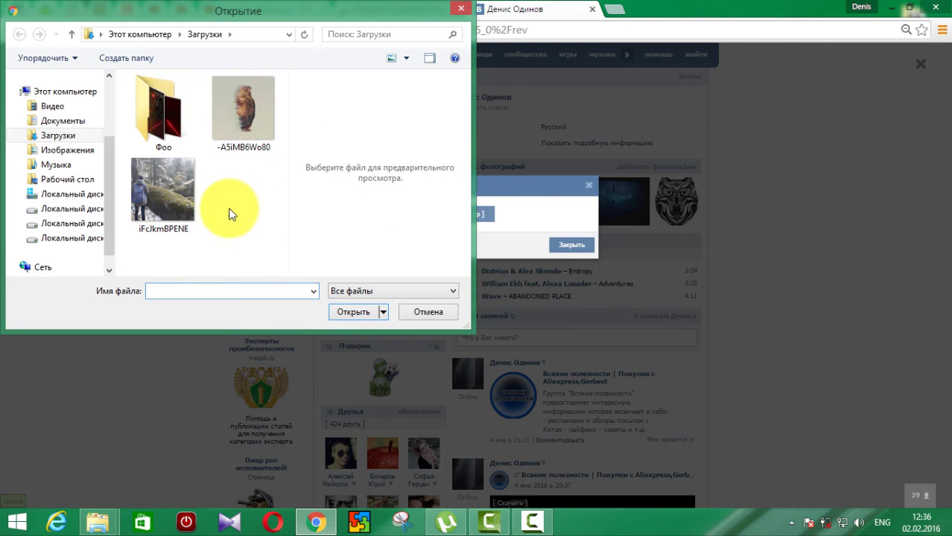
pyautogui.click(172, 215)
pyautogui.click(357, 313)
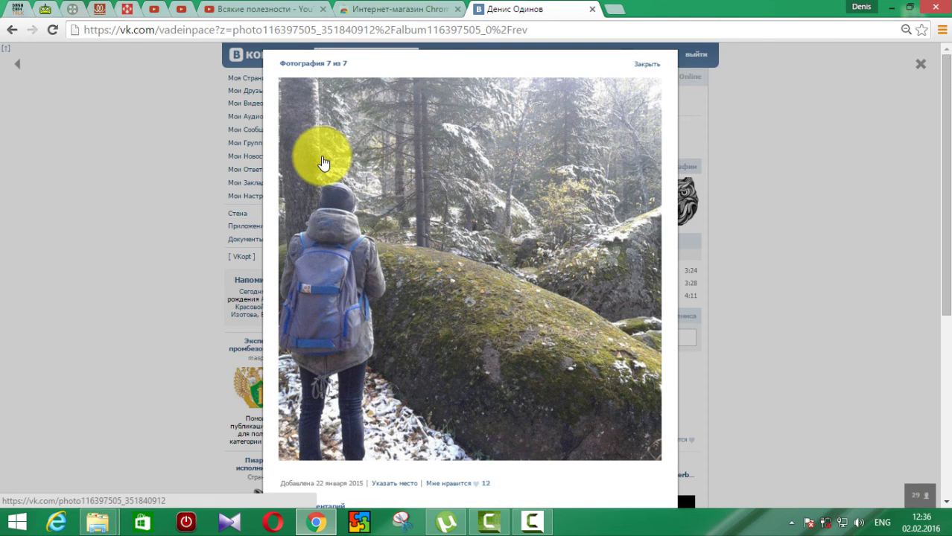
# Step: Close the photo viewer and reload the profile page
pyautogui.scroll(-1, 514, 476)
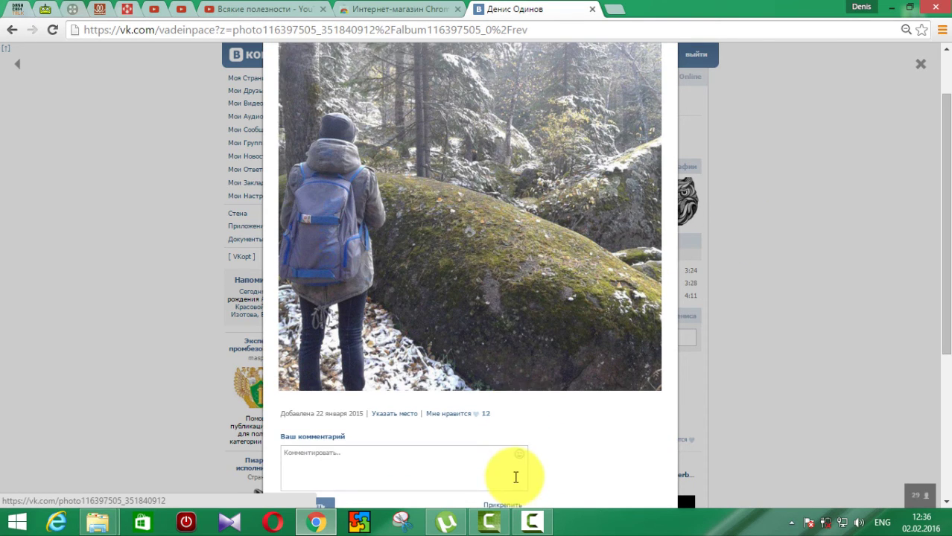
pyautogui.click(786, 240)
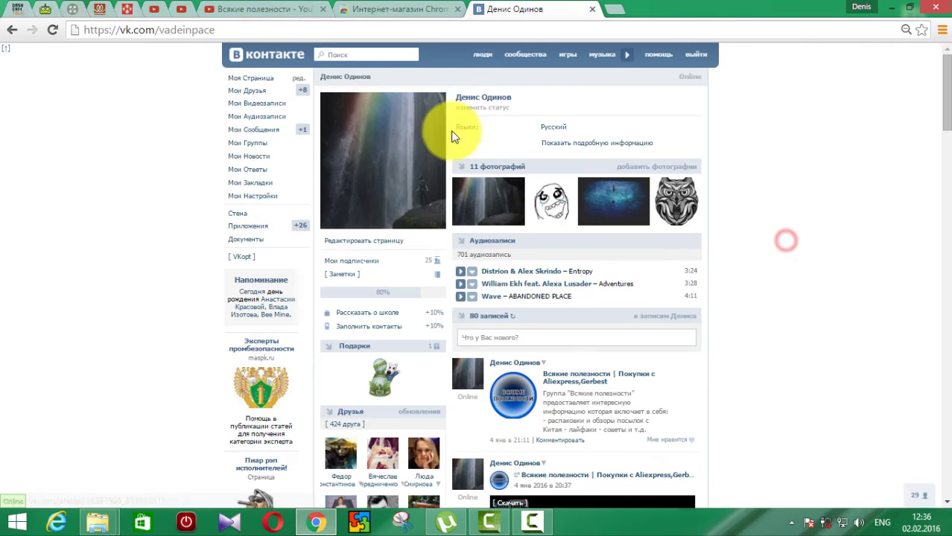
pyautogui.click(54, 29)
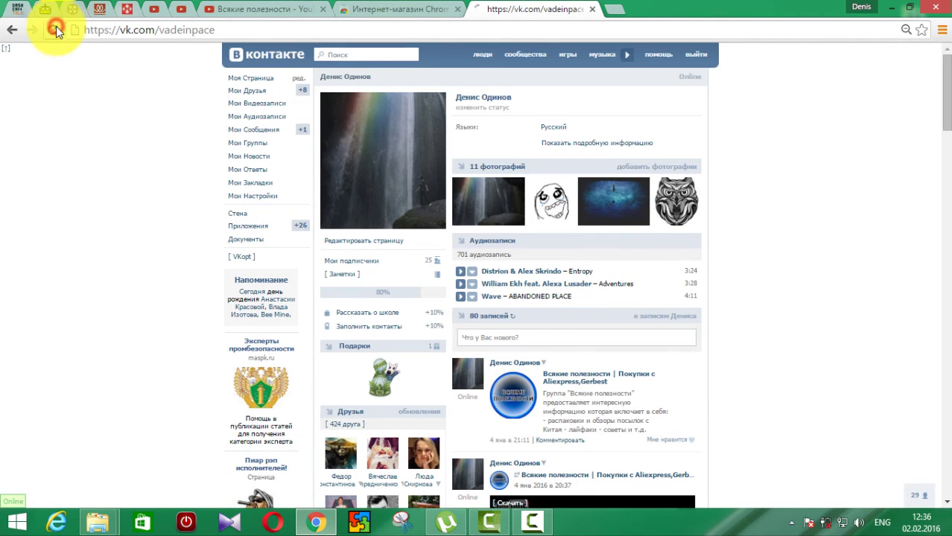
# Step: Reopen the album at photo 7 of 7 to confirm the forest photo persisted
pyautogui.click(411, 156)
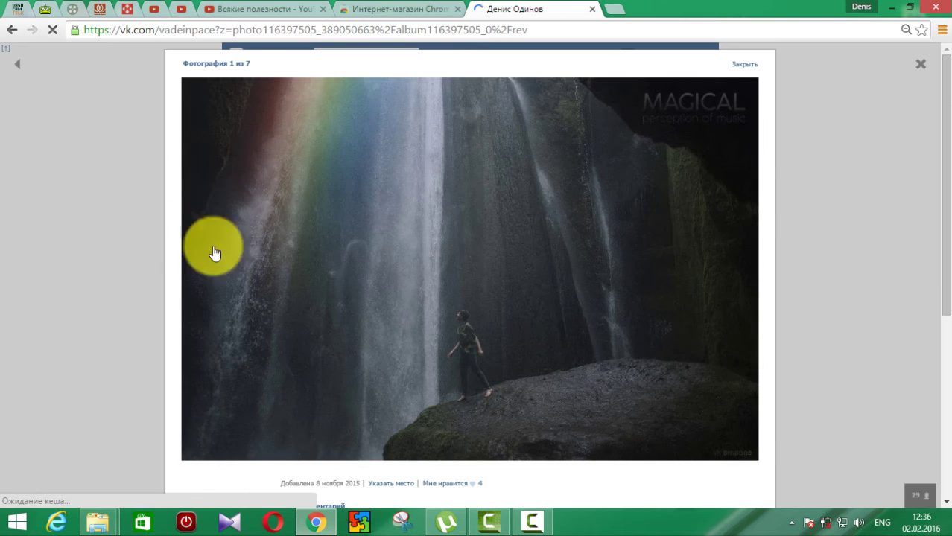
pyautogui.click(502, 302)
pyautogui.click(504, 303)
pyautogui.click(513, 301)
pyautogui.click(516, 301)
pyautogui.click(518, 303)
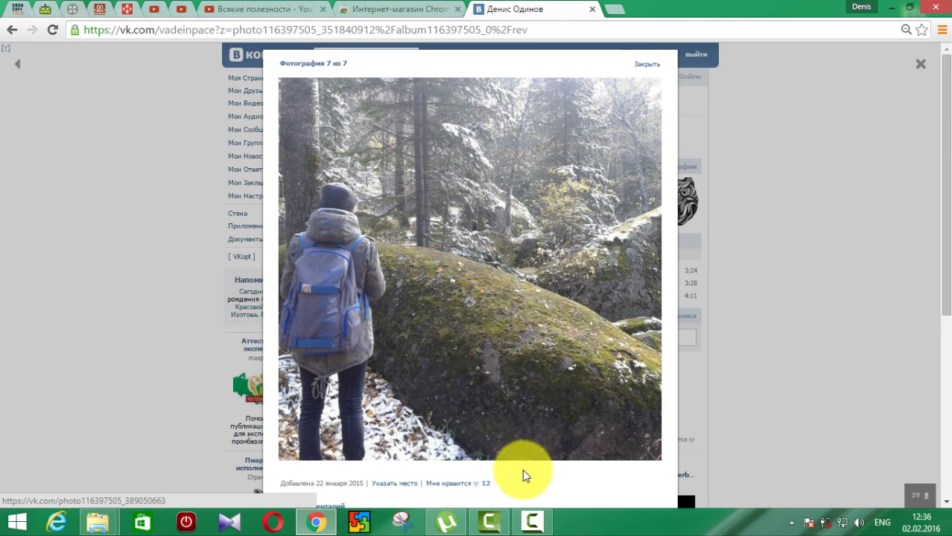
pyautogui.scroll(-1, 521, 476)
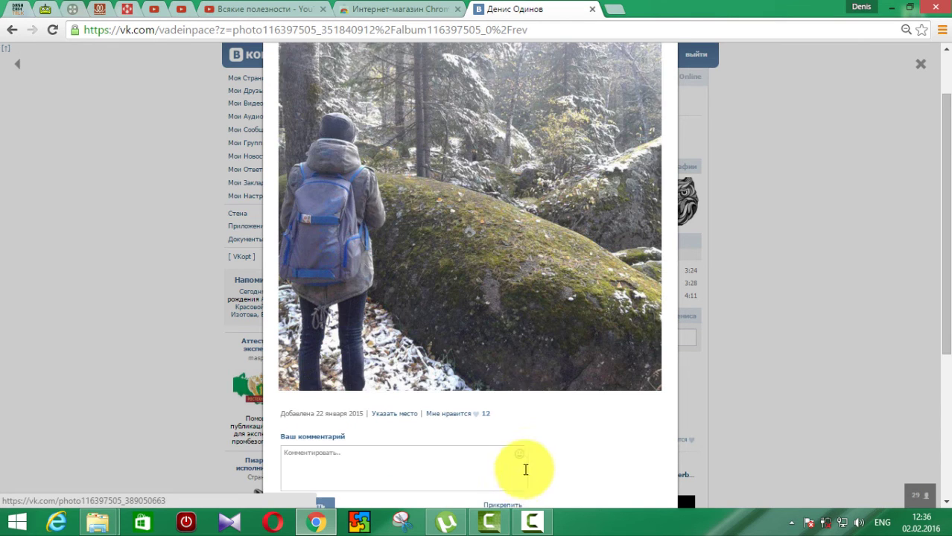
pyautogui.scroll(-2, 543, 432)
pyautogui.scroll(-2, 600, 443)
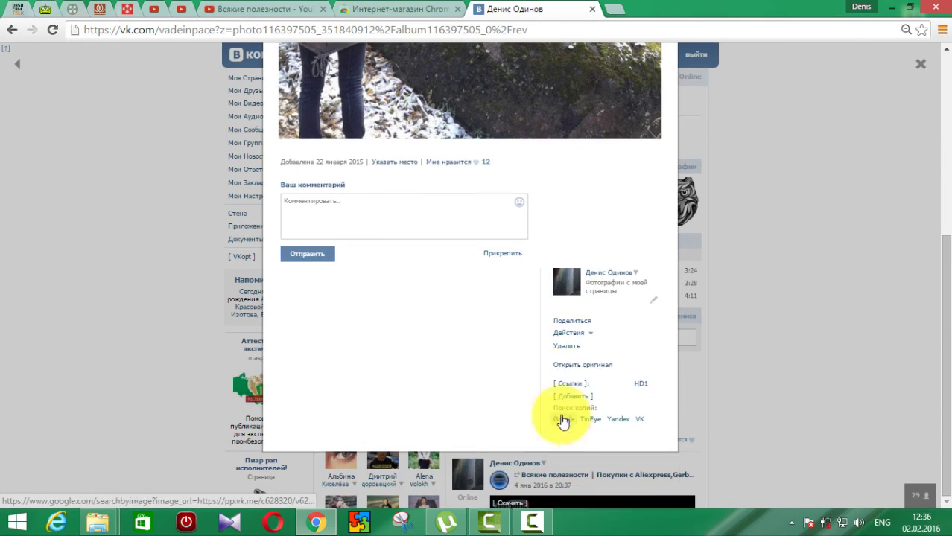
# Step: Make the forest photo the profile picture, extending the crop and repositioning the square thumbnail
pyautogui.click(589, 333)
pyautogui.click(593, 380)
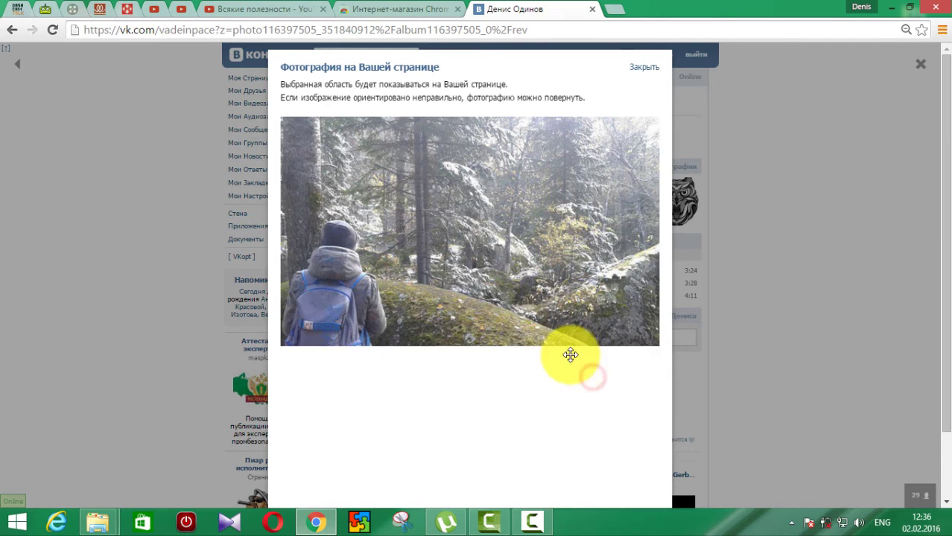
pyautogui.moveTo(577, 444); pyautogui.dragTo(495, 497)
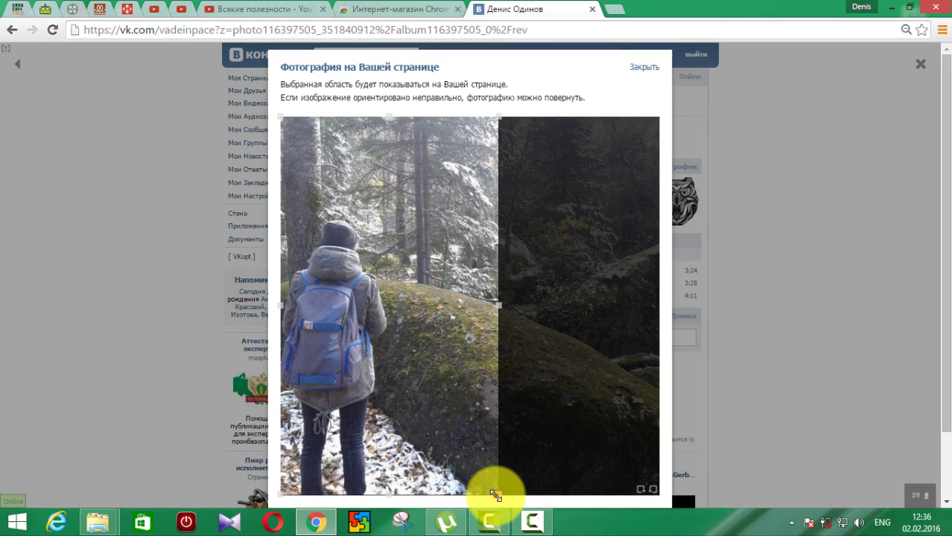
pyautogui.scroll(-2, 484, 469)
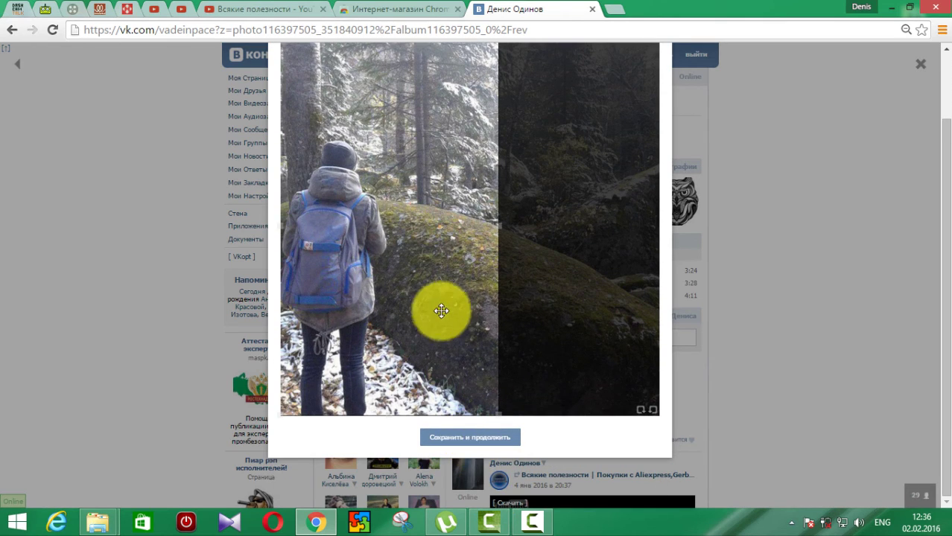
pyautogui.click(455, 439)
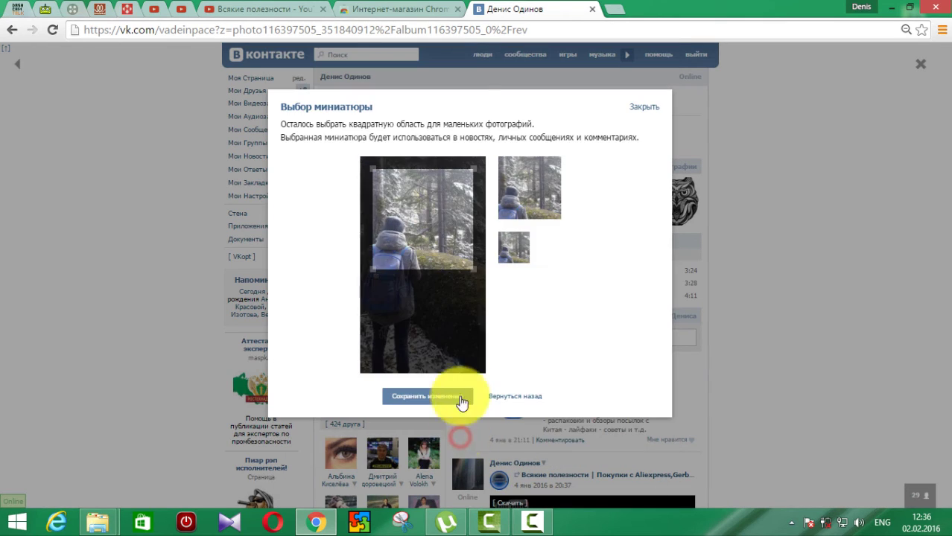
pyautogui.moveTo(420, 255); pyautogui.dragTo(463, 171)
pyautogui.click(414, 404)
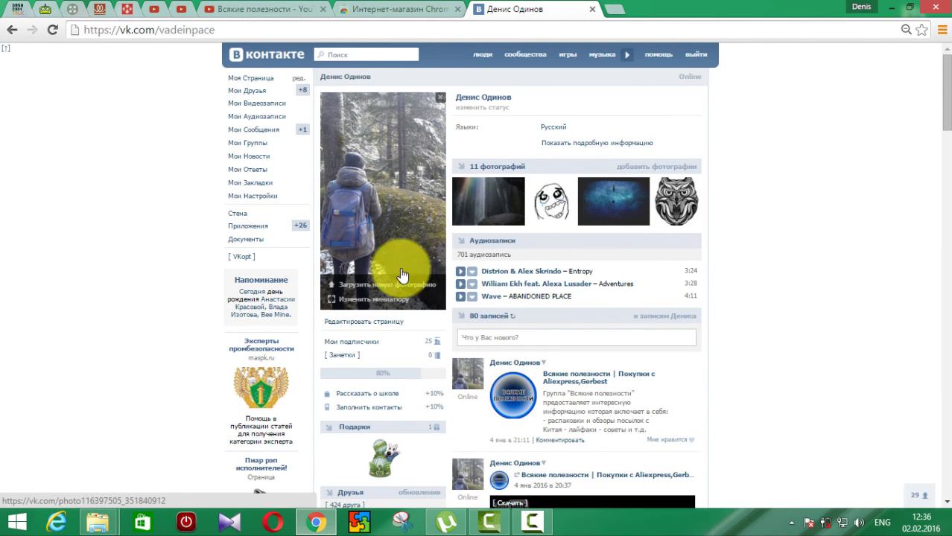
# Step: View the new profile picture and its likes, then return to the Всякие полезности YouTube tab
pyautogui.click(384, 209)
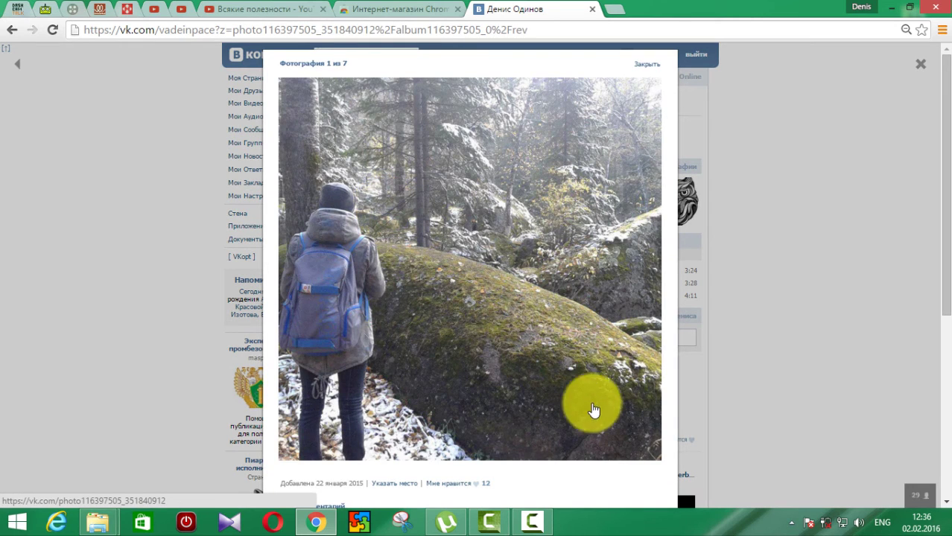
pyautogui.scroll(-1, 521, 455)
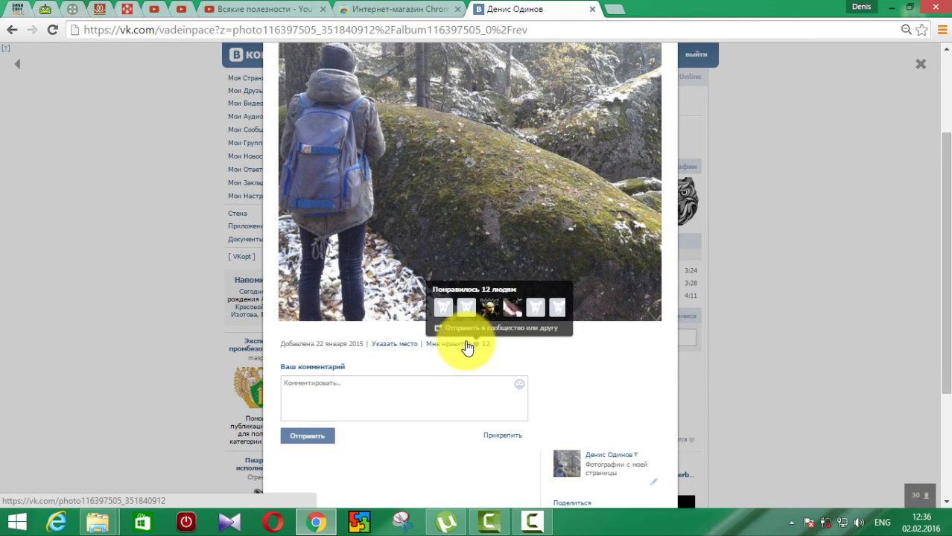
pyautogui.click(541, 355)
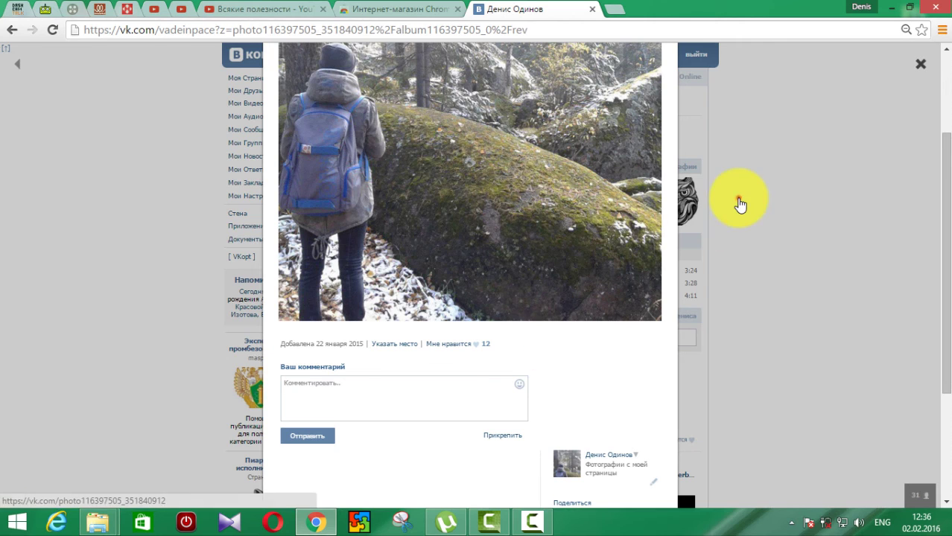
pyautogui.click(740, 201)
pyautogui.click(268, 8)
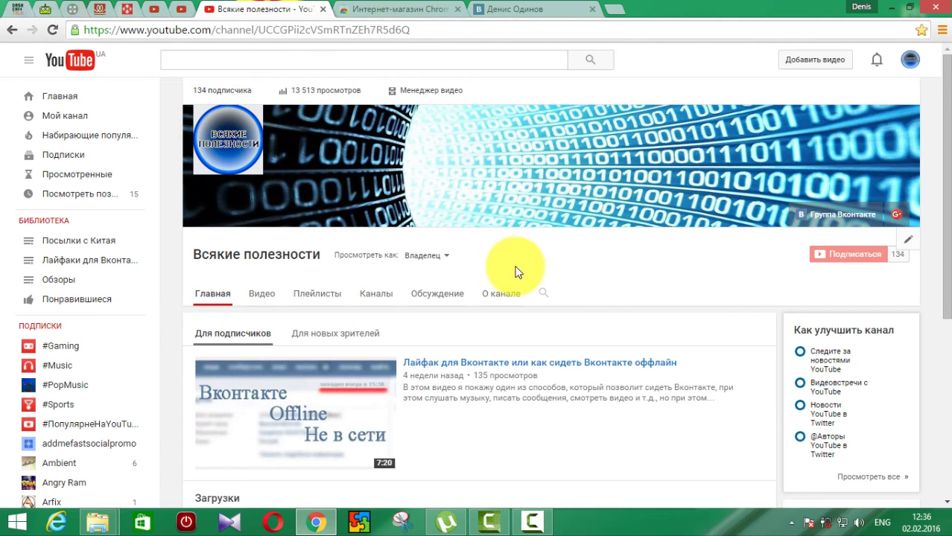